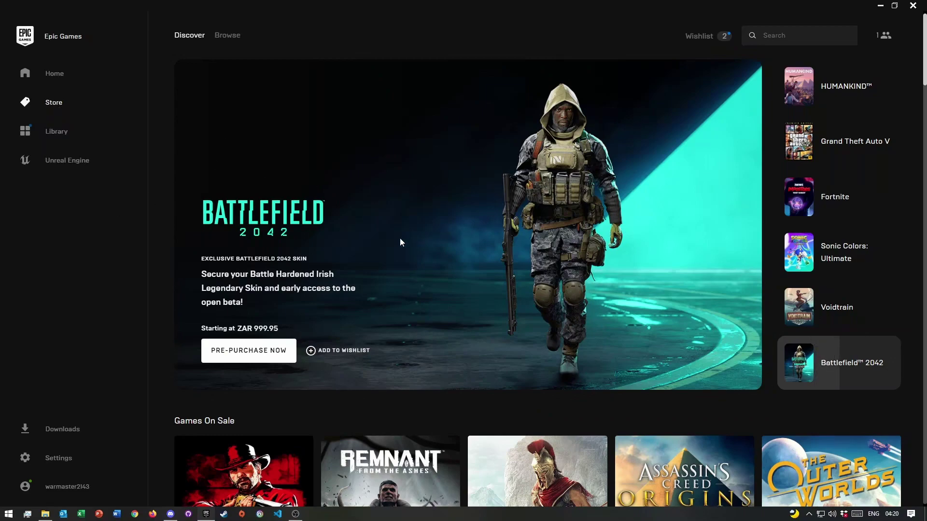
Step: Search the store for "OHD" and open the OHDcore Mod Kit page
click(782, 34)
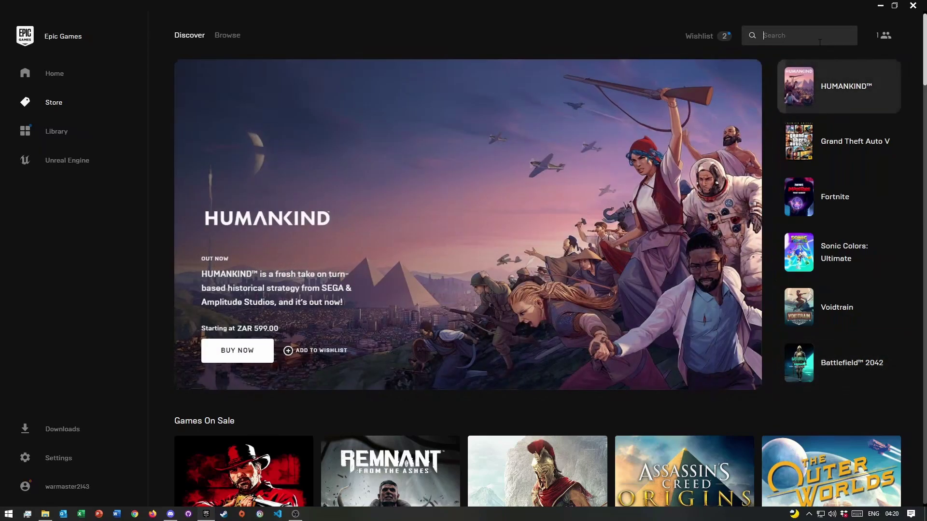
text(OHD)
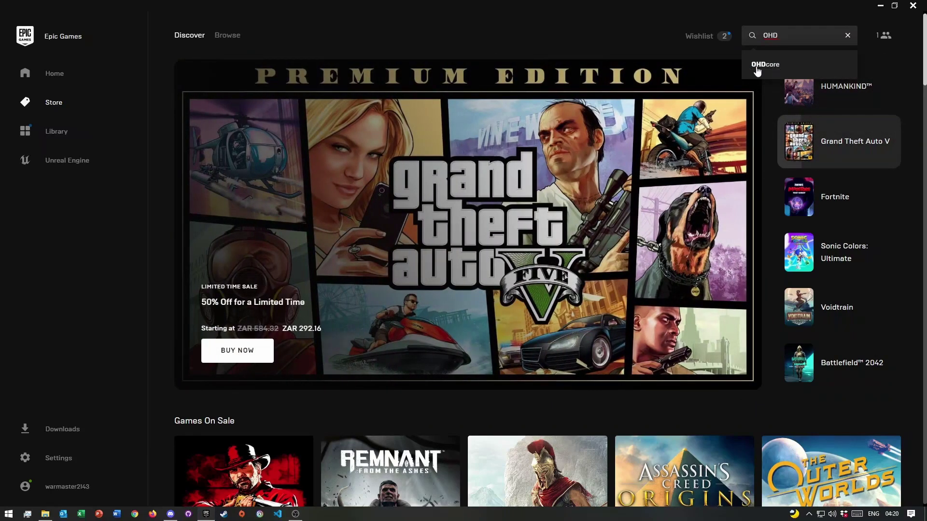
click(772, 66)
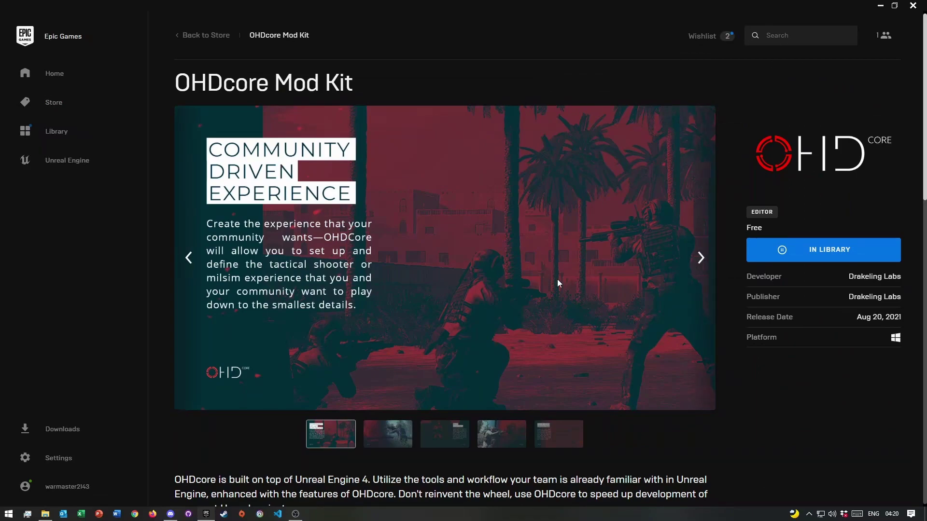
Step: Look through all the preview images of the OHDcore Mod Kit and return to the first one
click(379, 434)
click(452, 434)
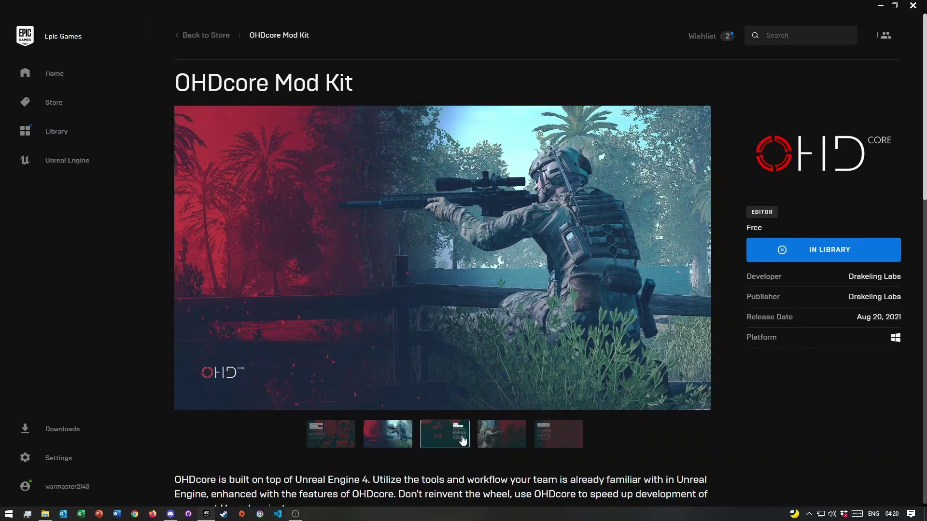
click(502, 435)
click(541, 436)
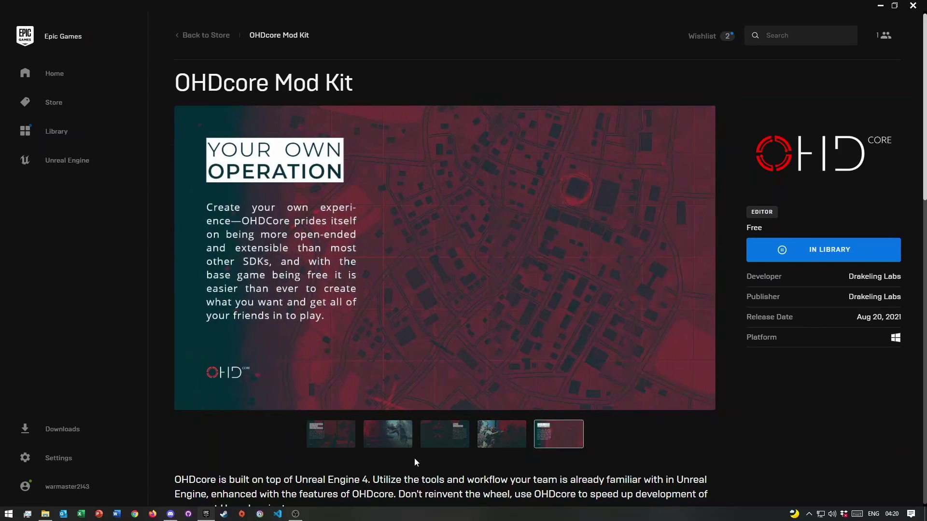
click(503, 441)
click(427, 442)
click(388, 437)
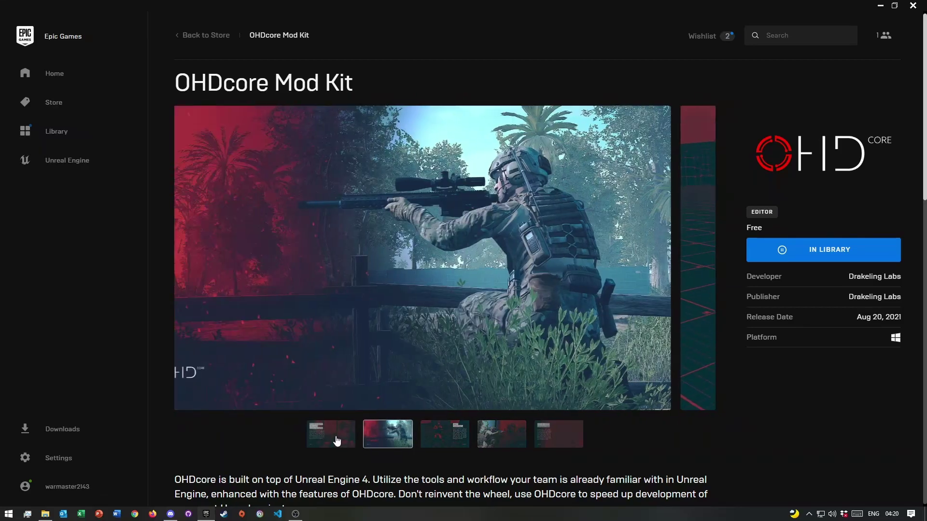
click(331, 437)
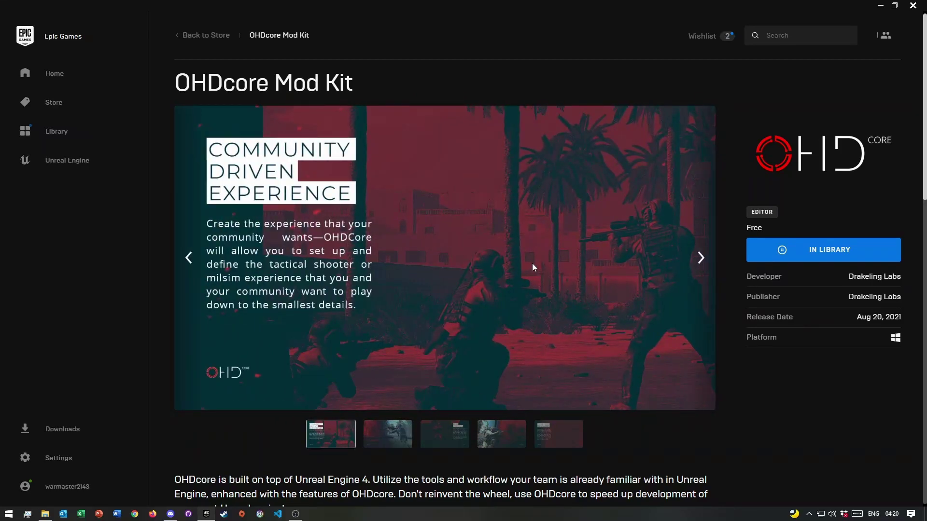
Step: Examine the OHDcore Mod Kit's description, external links and minimum and recommended system specifications
scroll(531, 264, down, 5)
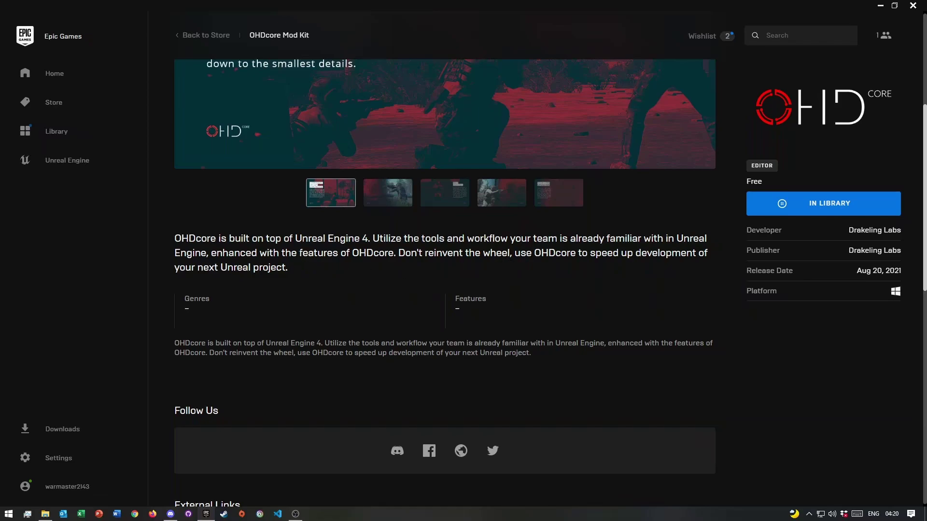
scroll(353, 290, down, 10)
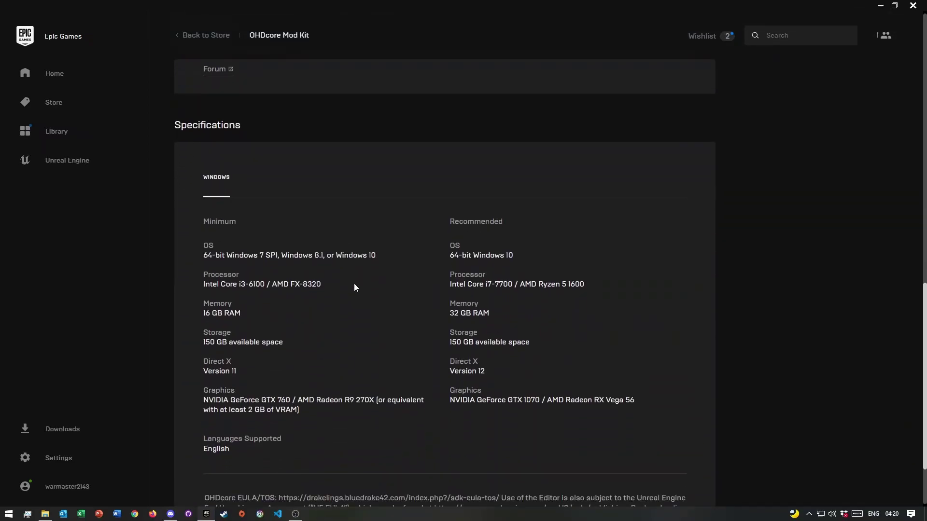
scroll(354, 286, up, 4)
scroll(355, 286, down, 5)
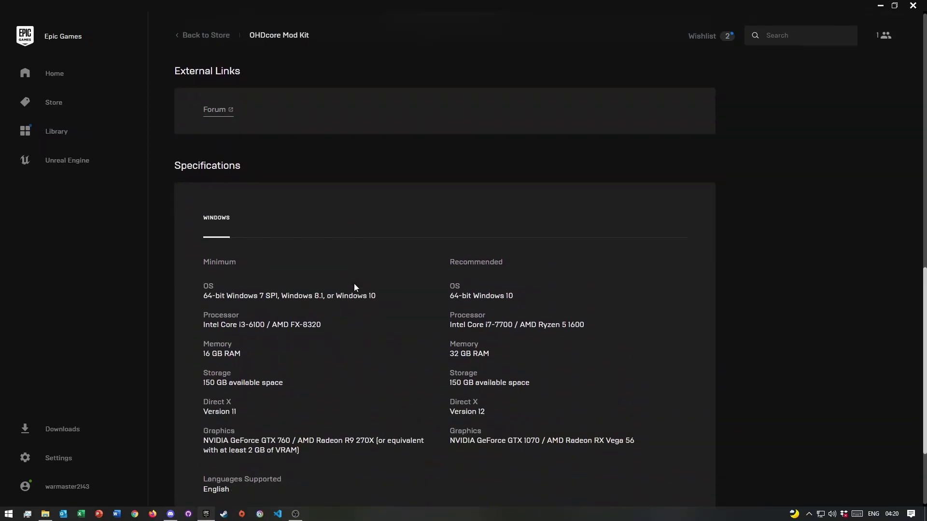
scroll(354, 287, up, 11)
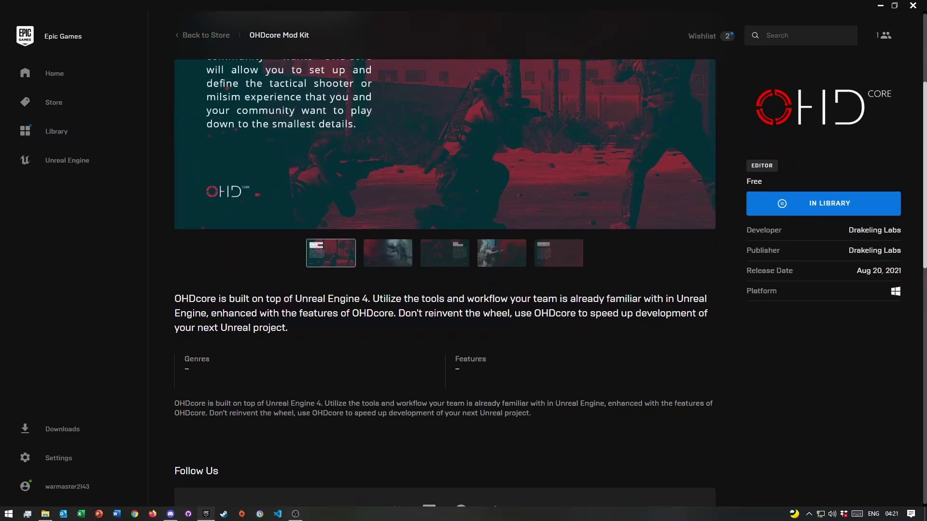
Step: Check the current date in the system calendar and review the mod kit's description and community links again
click(893, 514)
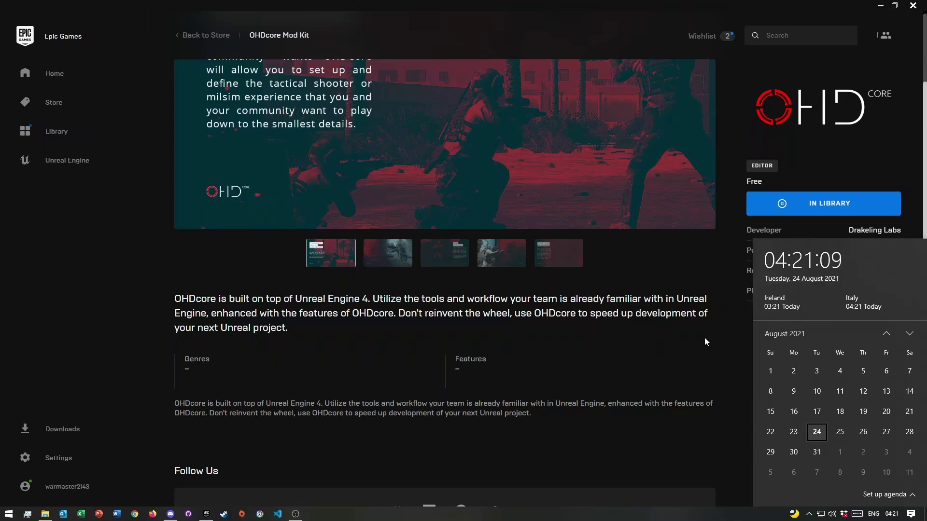
click(614, 379)
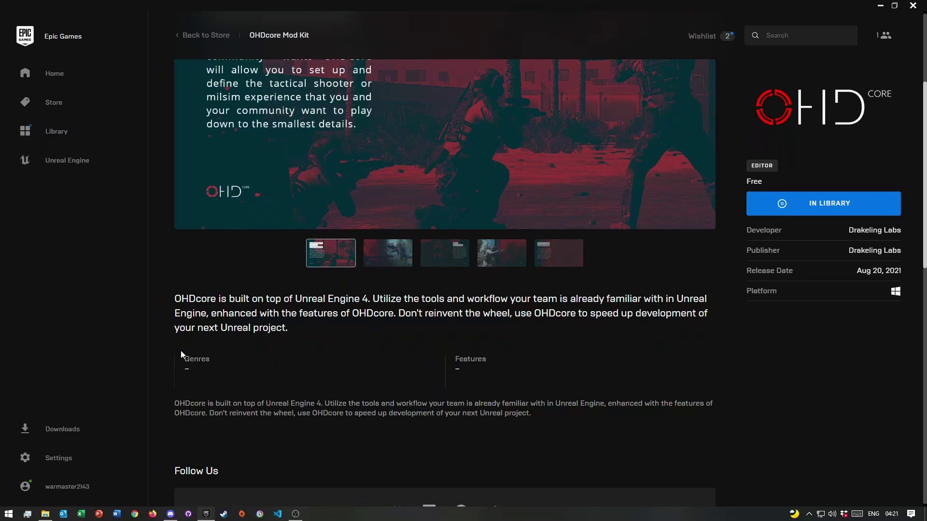
scroll(622, 386, down, 3)
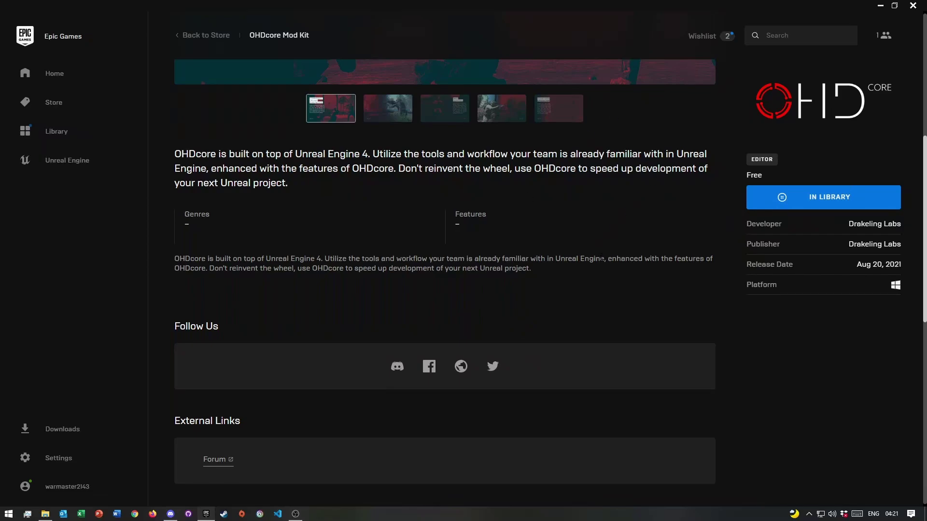
scroll(595, 263, up, 6)
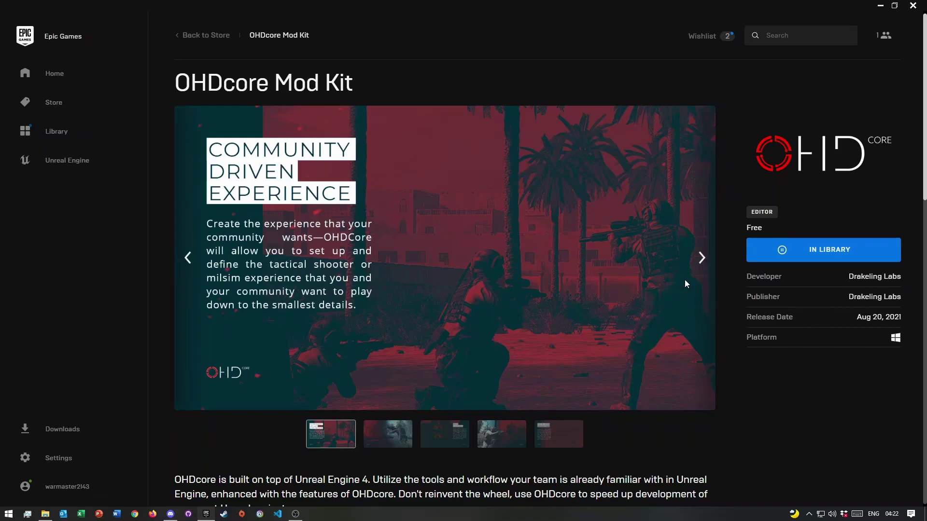
Step: Open the game library and set its filter to All so titles that are not installed are included
click(52, 136)
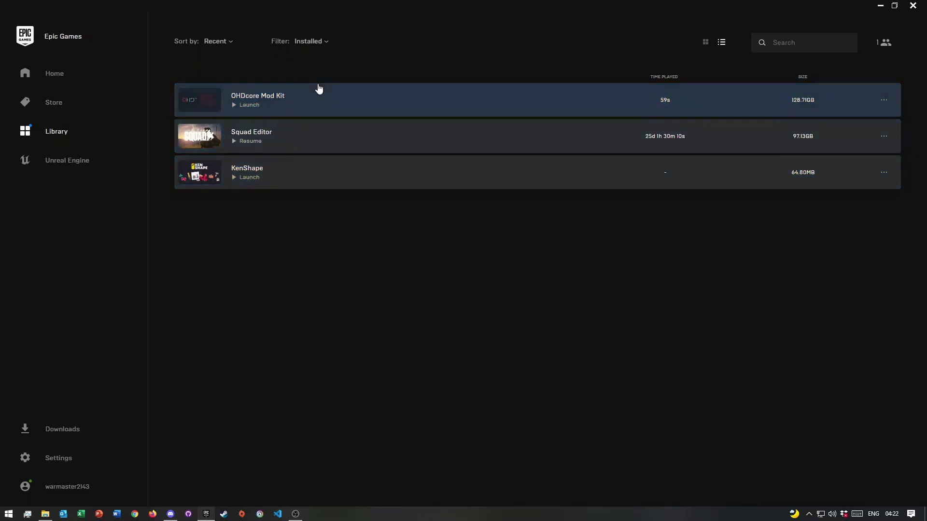
click(310, 113)
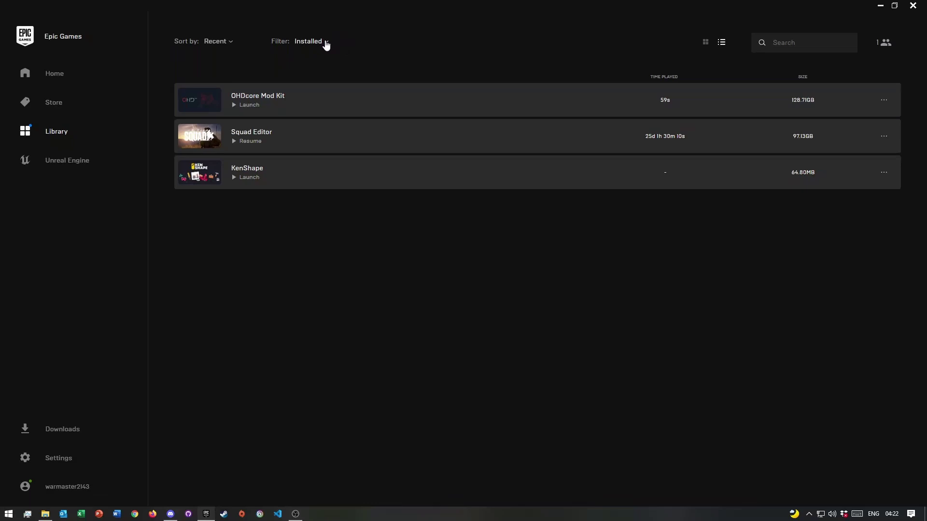
click(326, 42)
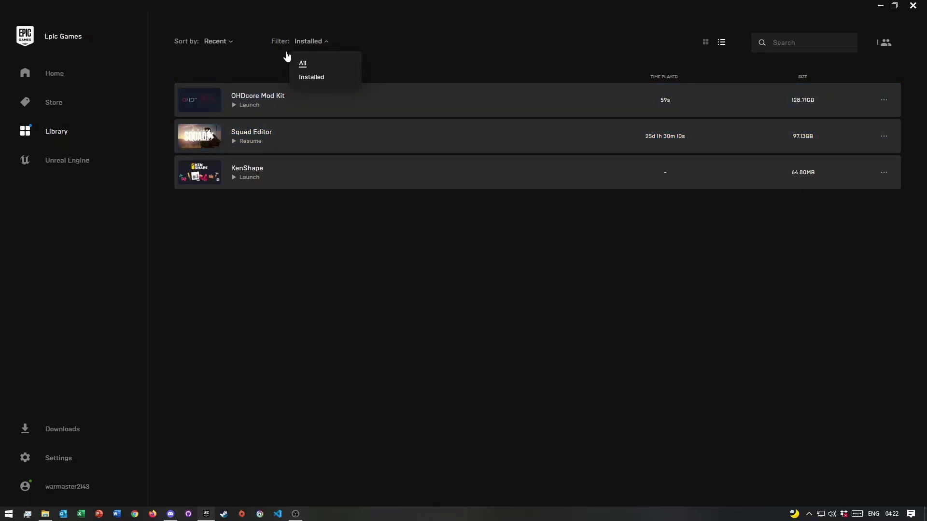
click(302, 63)
click(299, 41)
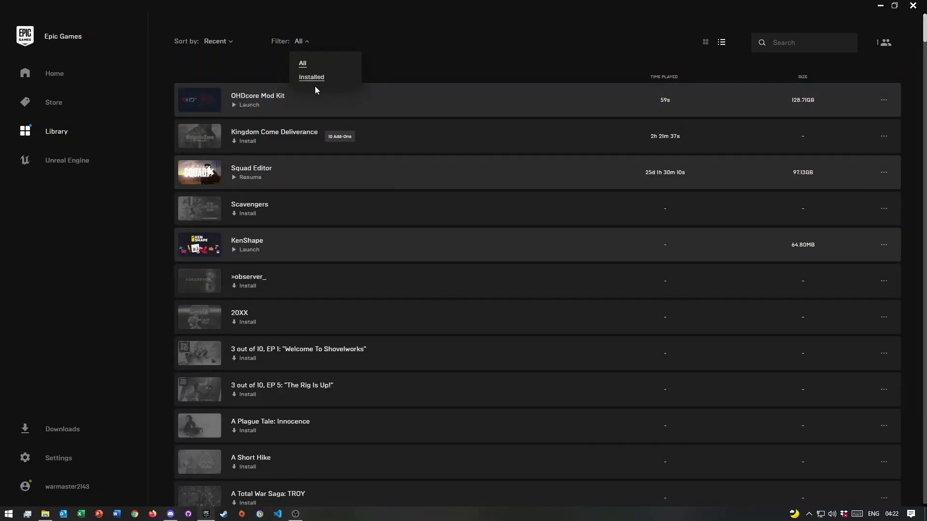
click(262, 52)
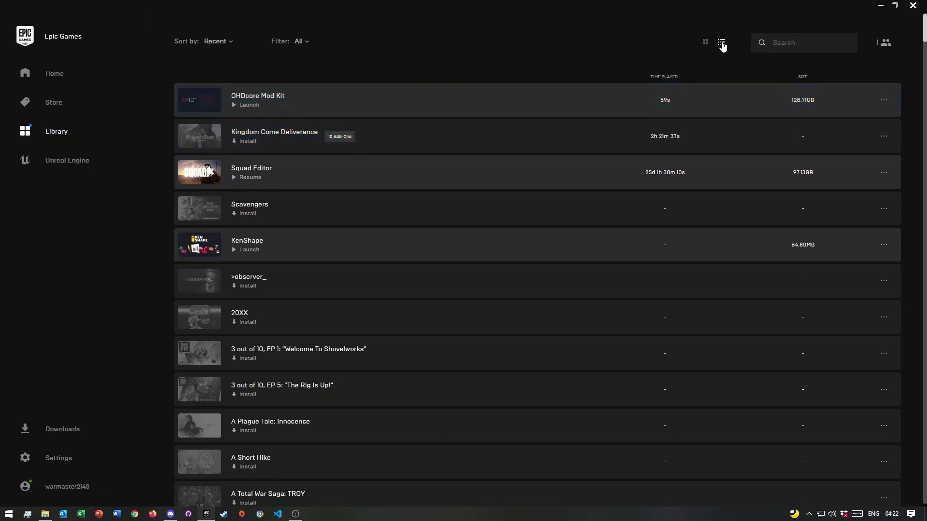
Step: Compare the library's grid and list layouts, and inspect the additional options for the OHDcore Mod Kit
click(705, 43)
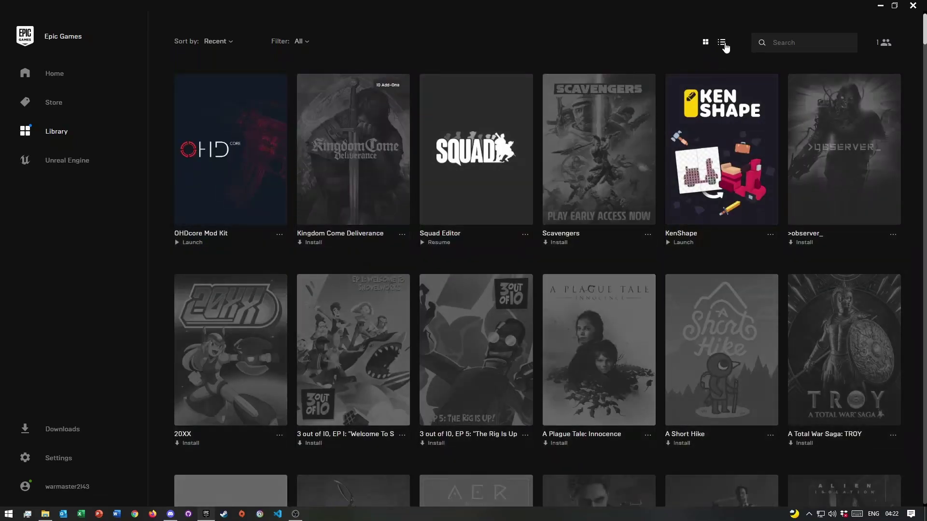
click(723, 43)
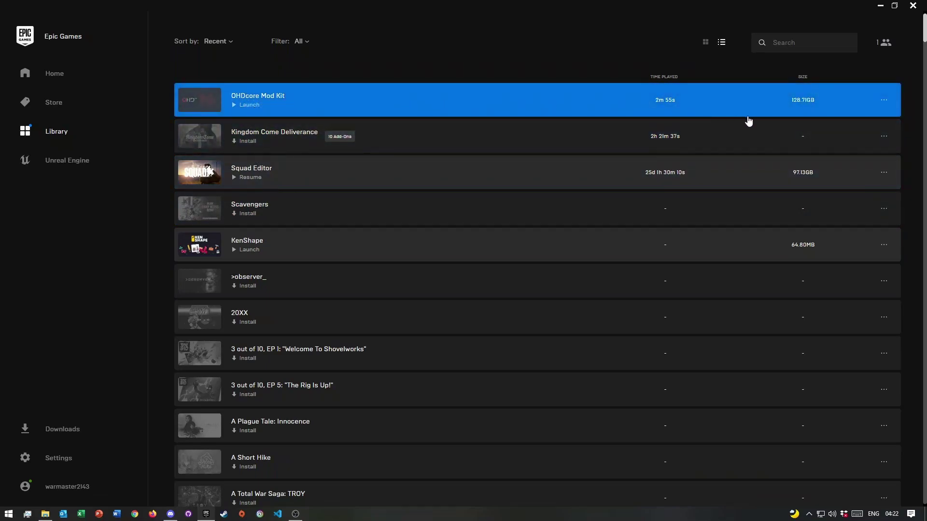
click(886, 102)
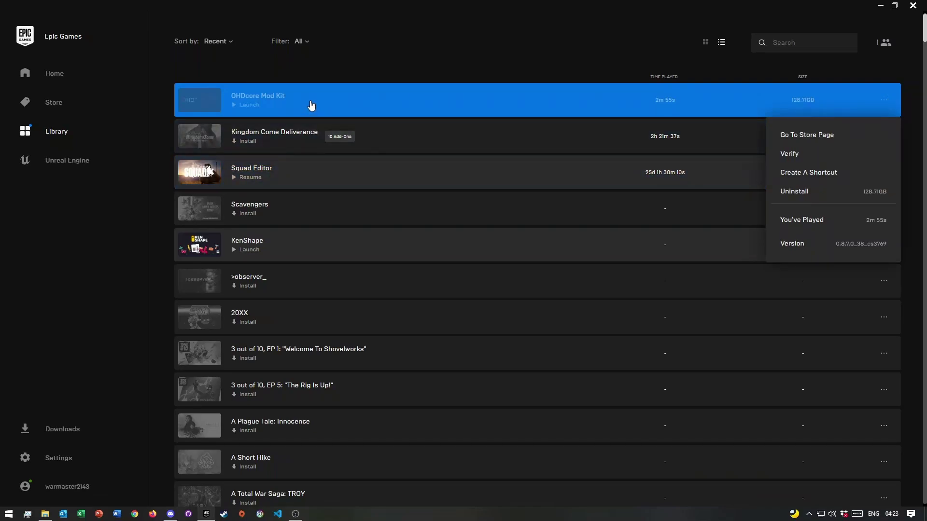
click(100, 264)
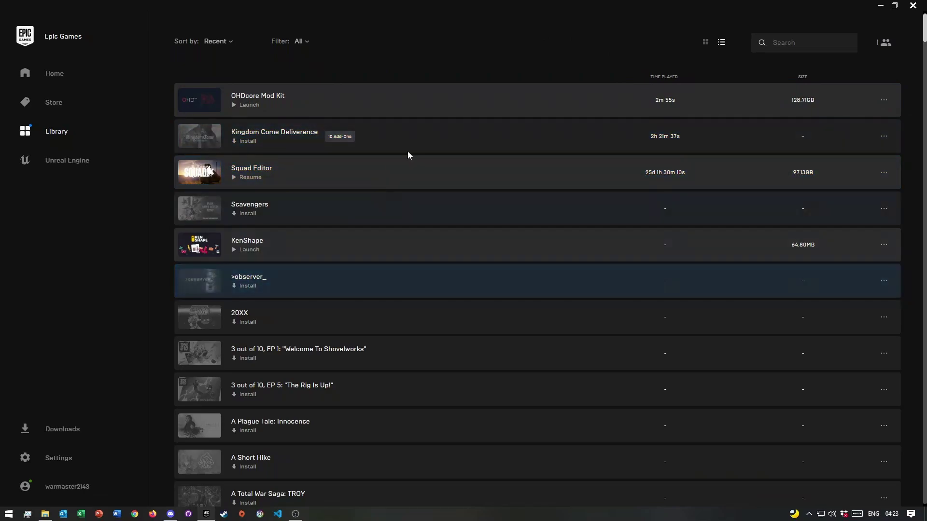